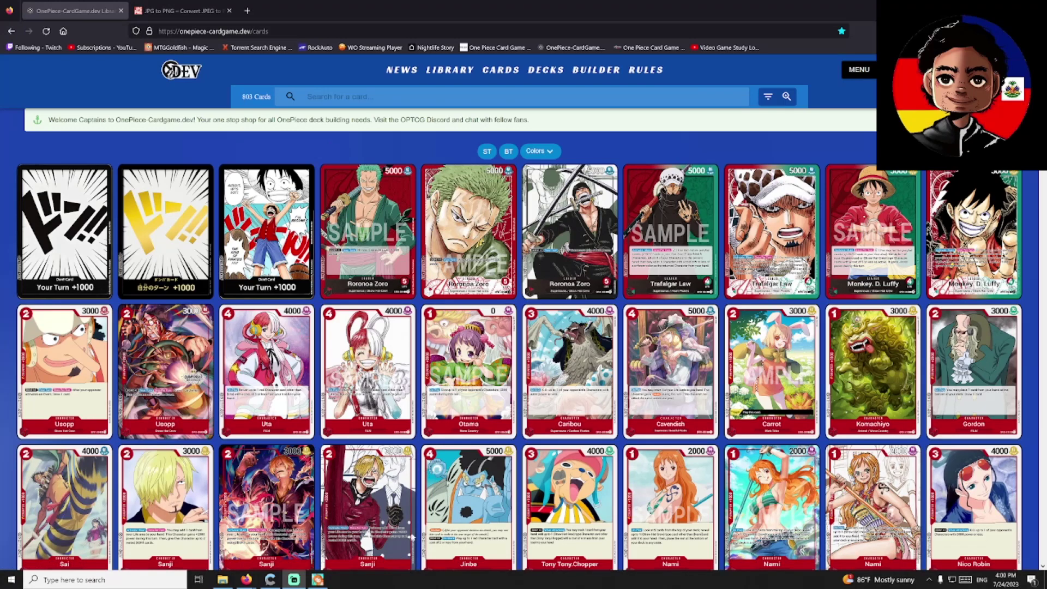
# Scroll back through the optcgsim channel in Discord, then return to the browser's card library
pyautogui.scroll(-3, 414, 537)
pyautogui.scroll(3, 423, 522)
pyautogui.click(929, 580)
pyautogui.click(908, 564)
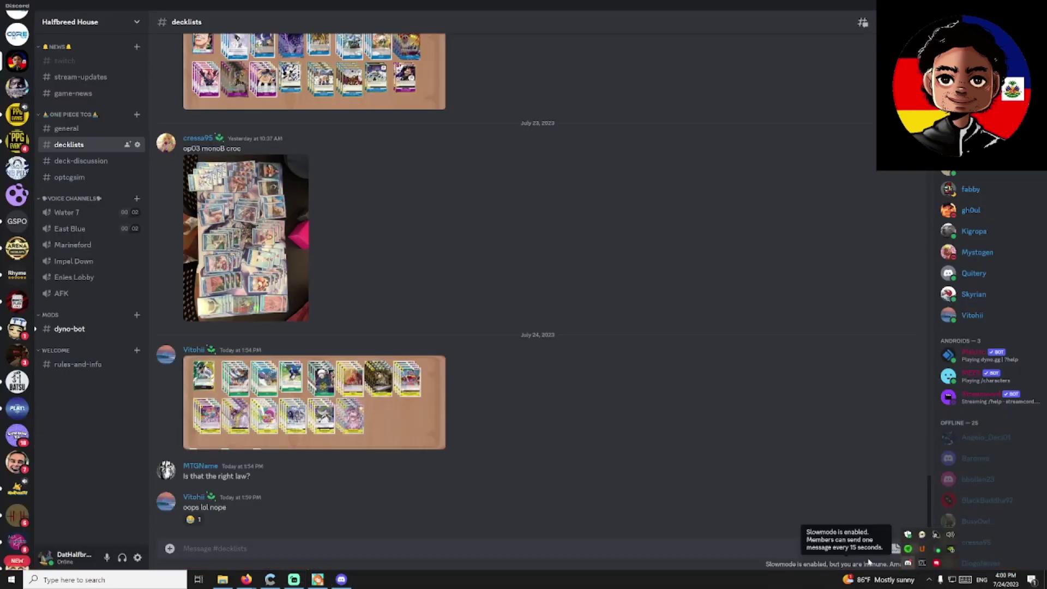
pyautogui.click(83, 177)
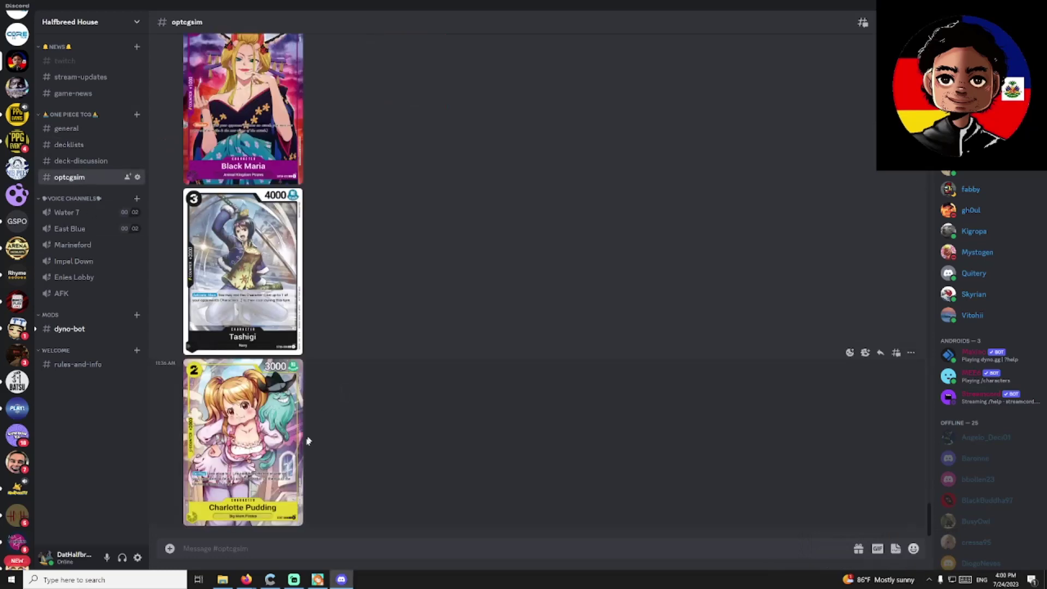
pyautogui.scroll(8, 262, 409)
pyautogui.scroll(10, 261, 409)
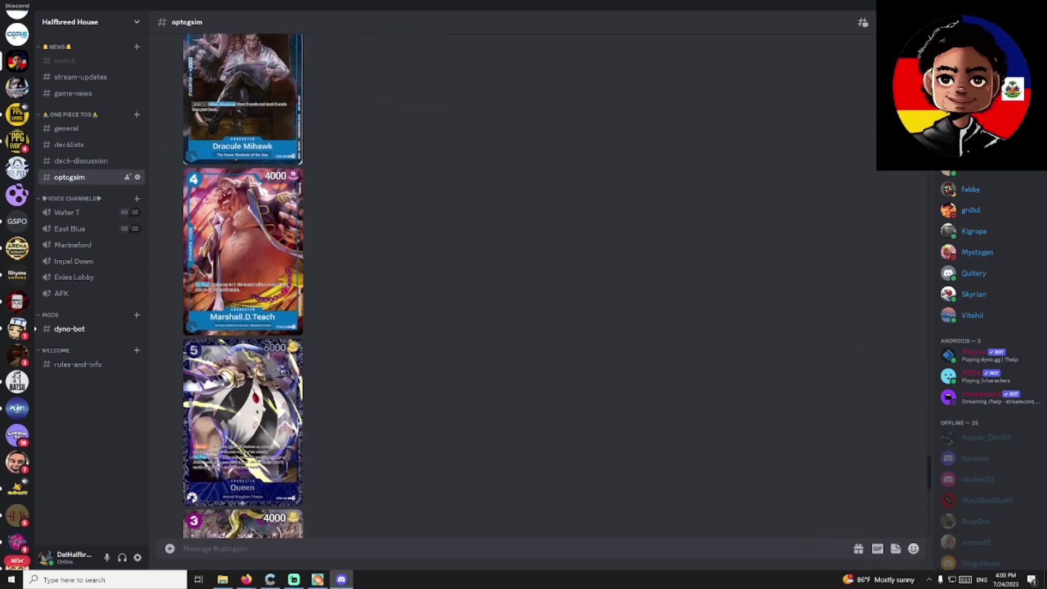
pyautogui.scroll(10, 262, 407)
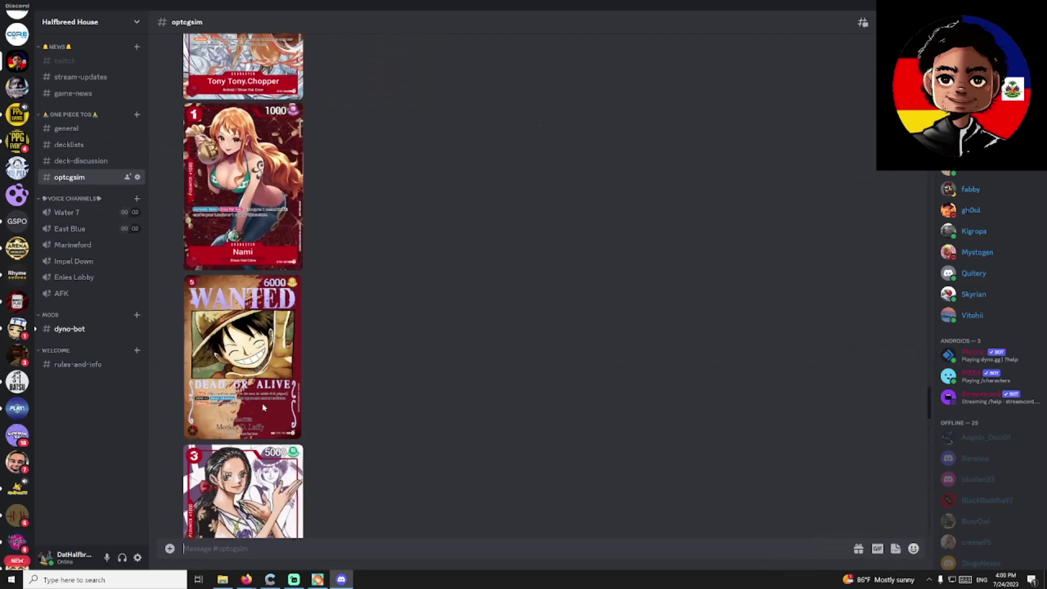
pyautogui.scroll(10, 261, 400)
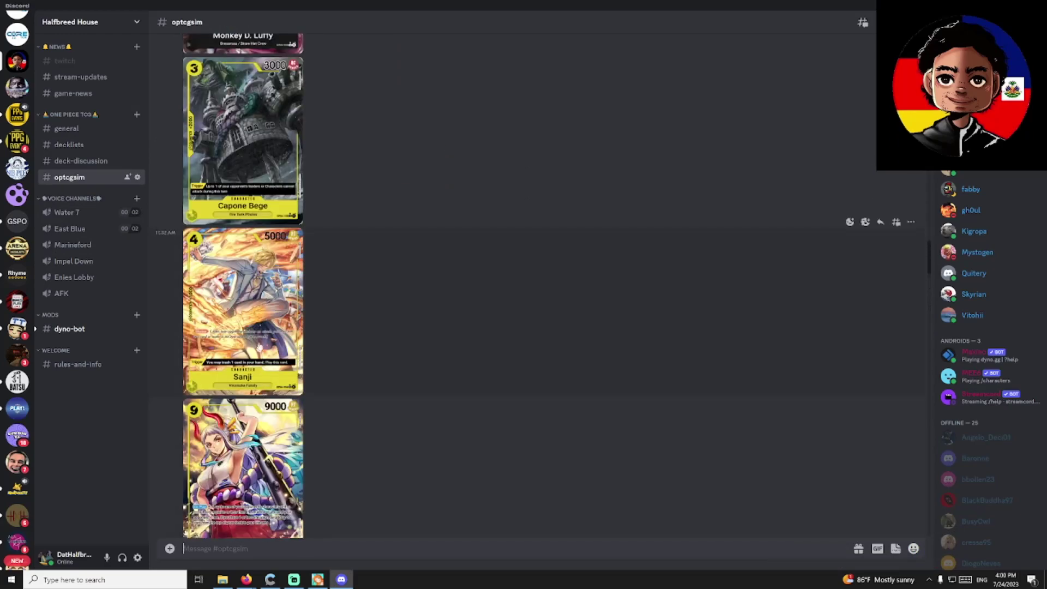
pyautogui.scroll(10, 259, 394)
pyautogui.scroll(8, 258, 375)
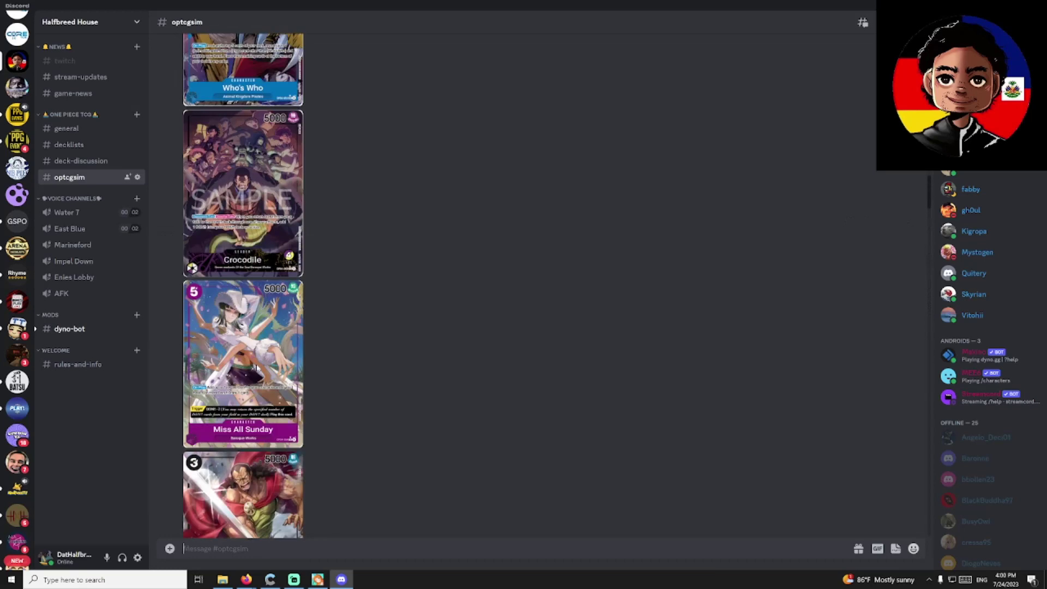
pyautogui.hotkey('alt', 'Tab')
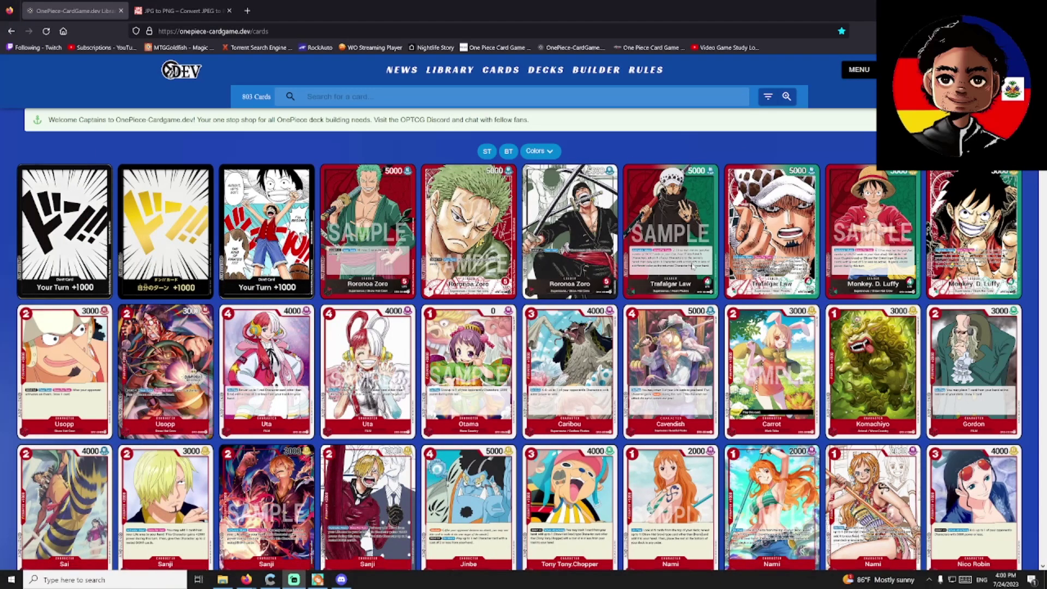
# Download the Trafalgar Law OP01-002 card image as a JPG
pyautogui.click(772, 231)
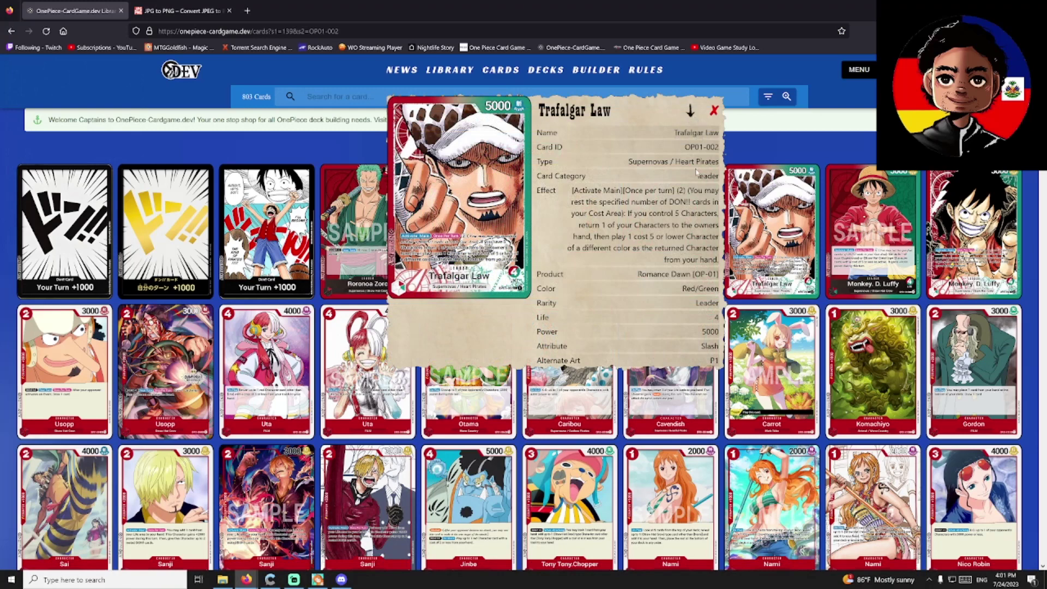
pyautogui.click(686, 114)
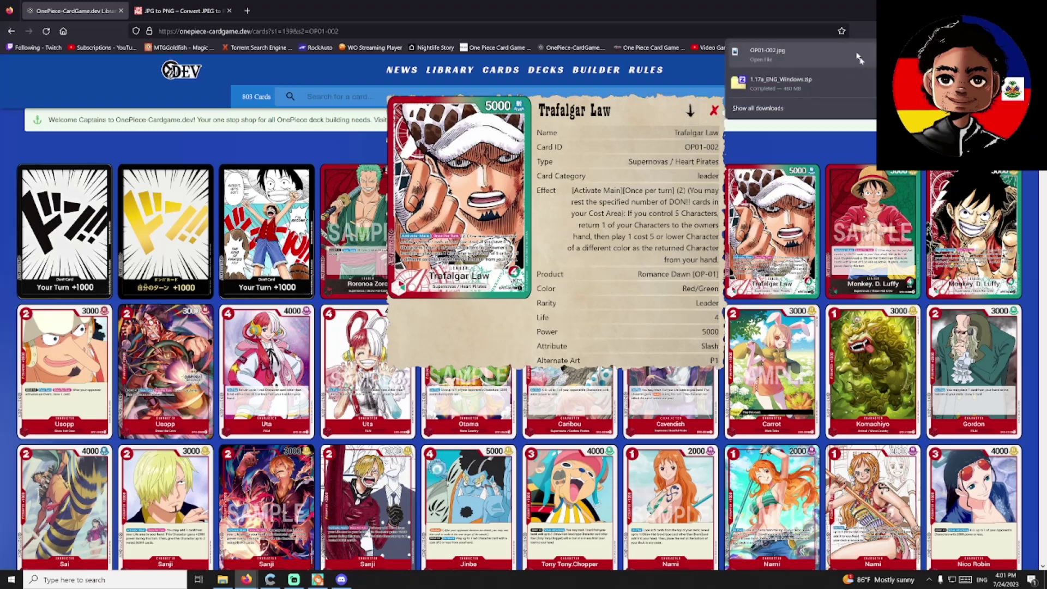
pyautogui.click(811, 145)
pyautogui.click(810, 145)
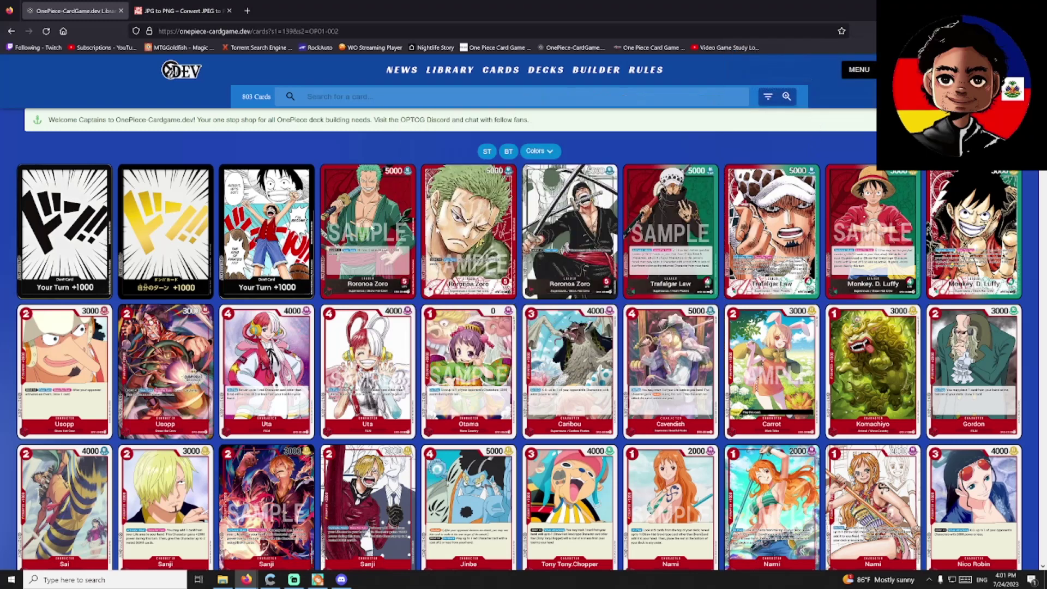
# Download the Izou OP01-033 card image as a JPG
pyautogui.scroll(-8, 446, 253)
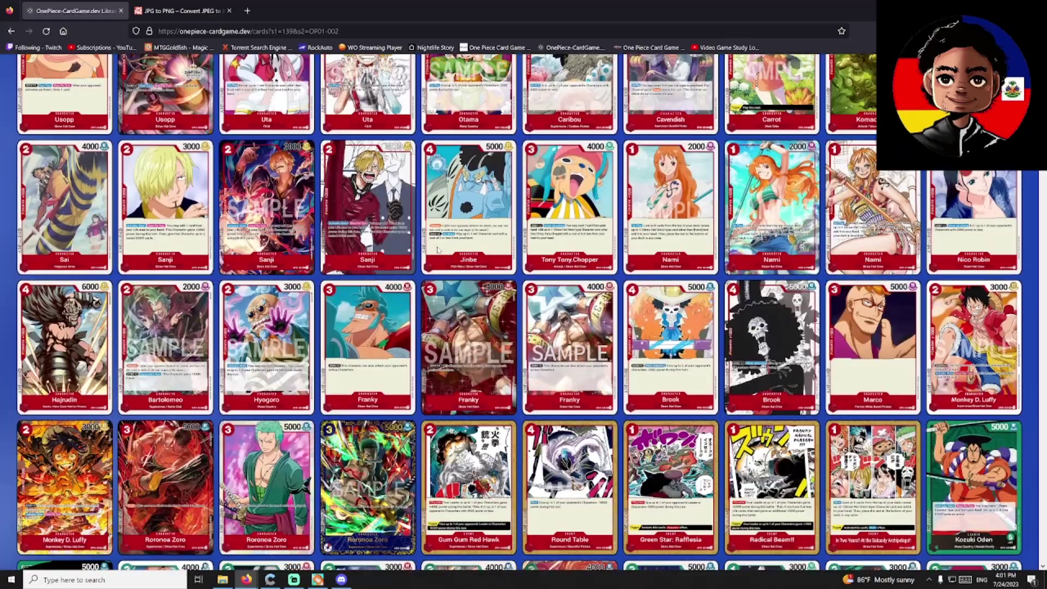
pyautogui.scroll(-4, 518, 311)
pyautogui.scroll(-3, 518, 311)
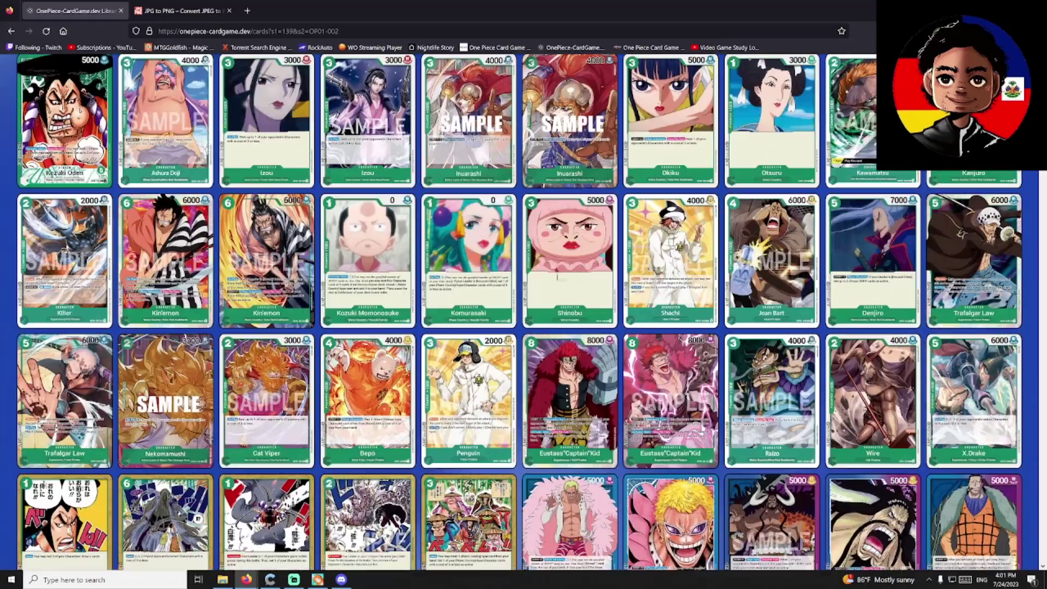
pyautogui.scroll(3, 518, 311)
pyautogui.click(368, 262)
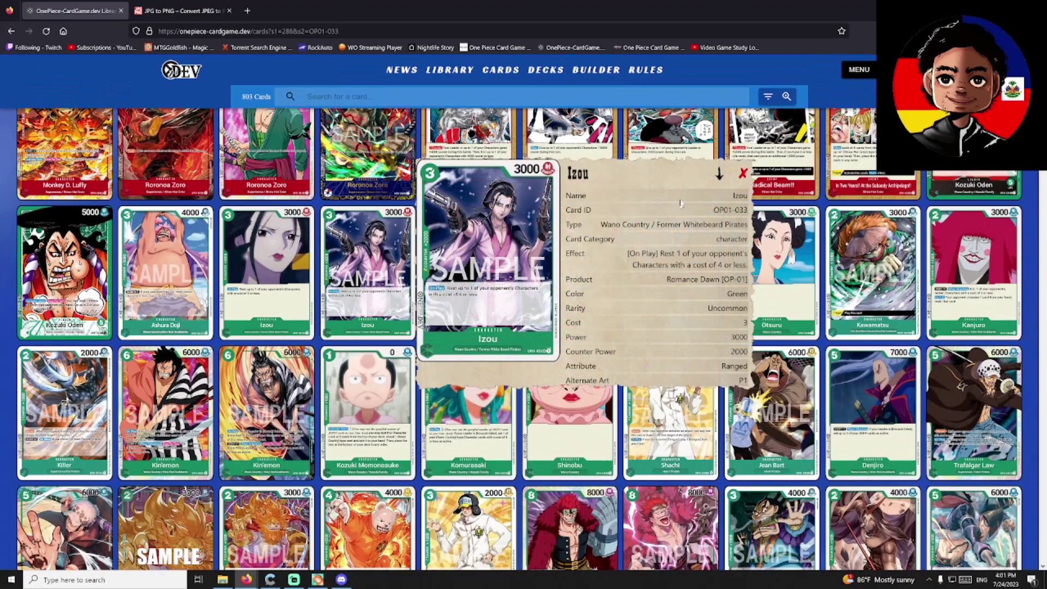
pyautogui.click(719, 173)
pyautogui.click(742, 173)
# Download the Crocodile OP01-067 card image as a JPG
pyautogui.scroll(-8, 670, 329)
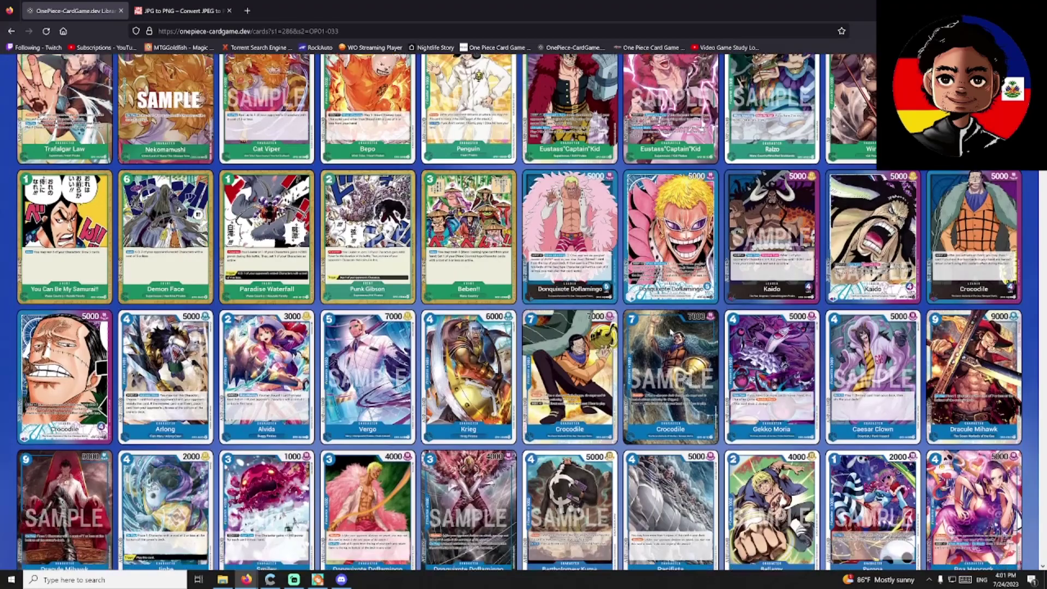
pyautogui.scroll(-3, 670, 330)
pyautogui.click(695, 224)
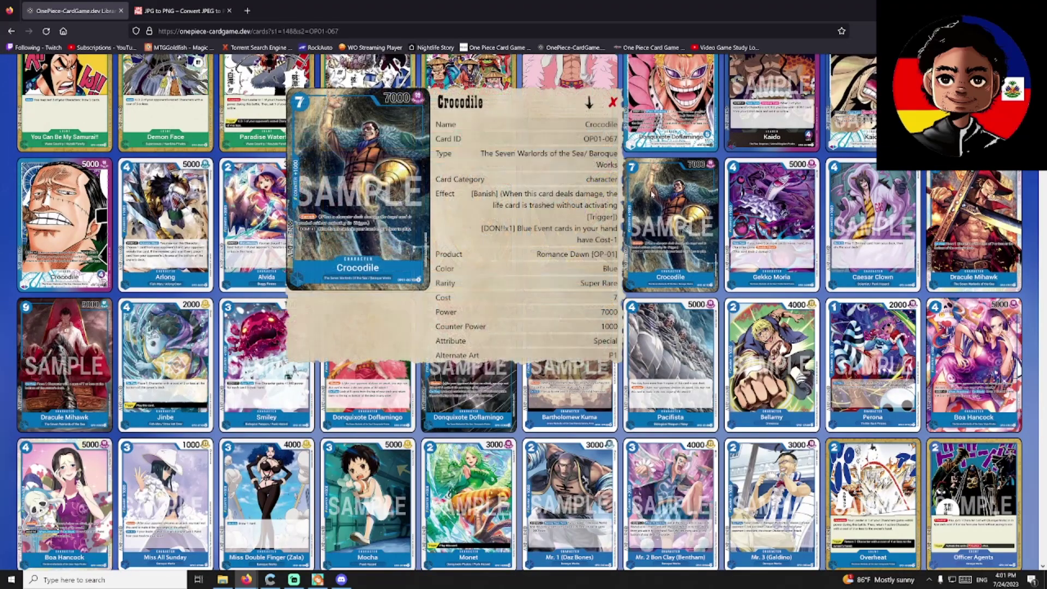
pyautogui.click(589, 103)
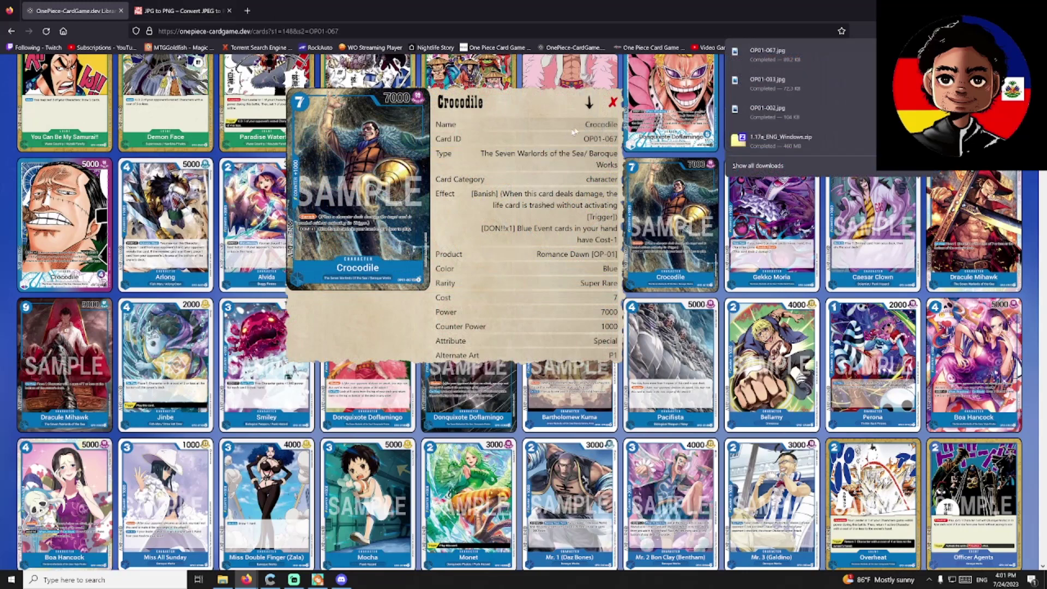
pyautogui.click(612, 103)
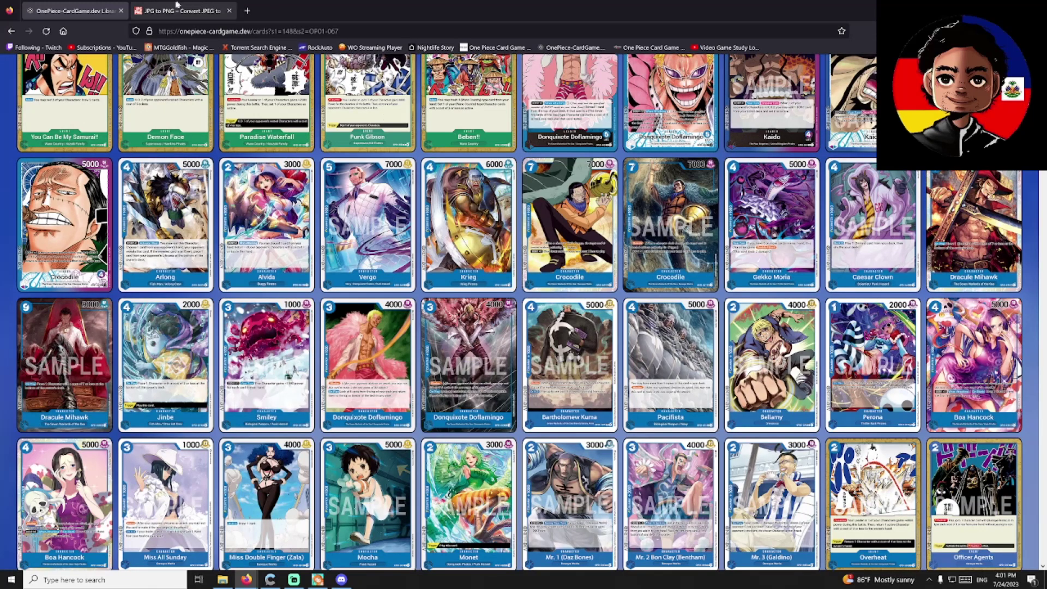
pyautogui.click(177, 5)
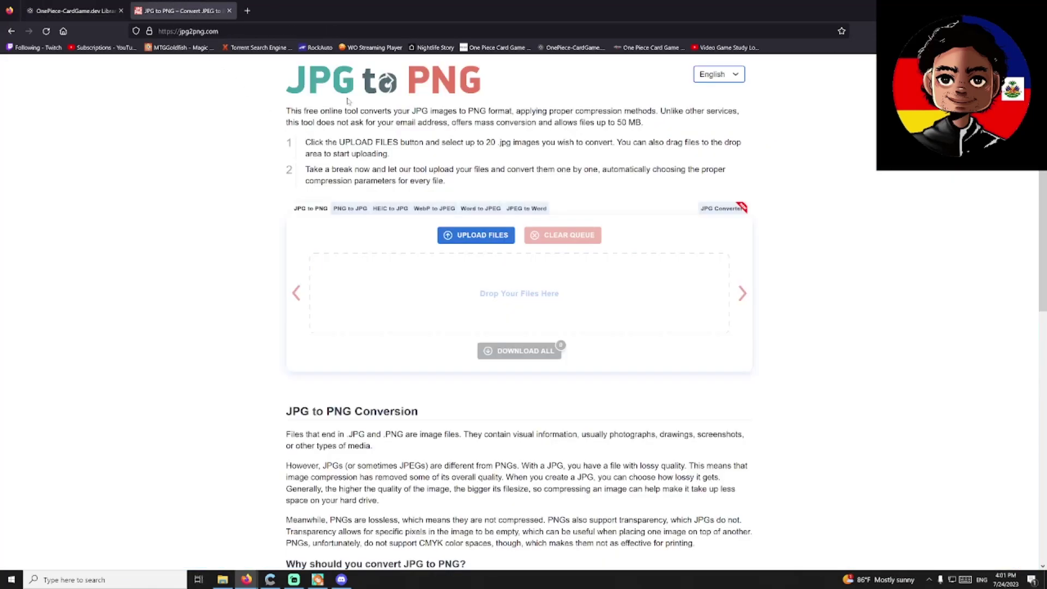
# Upload the three OP01 card JPGs to jpg2png.com and download the converted PNGs as one zip
pyautogui.click(88, 12)
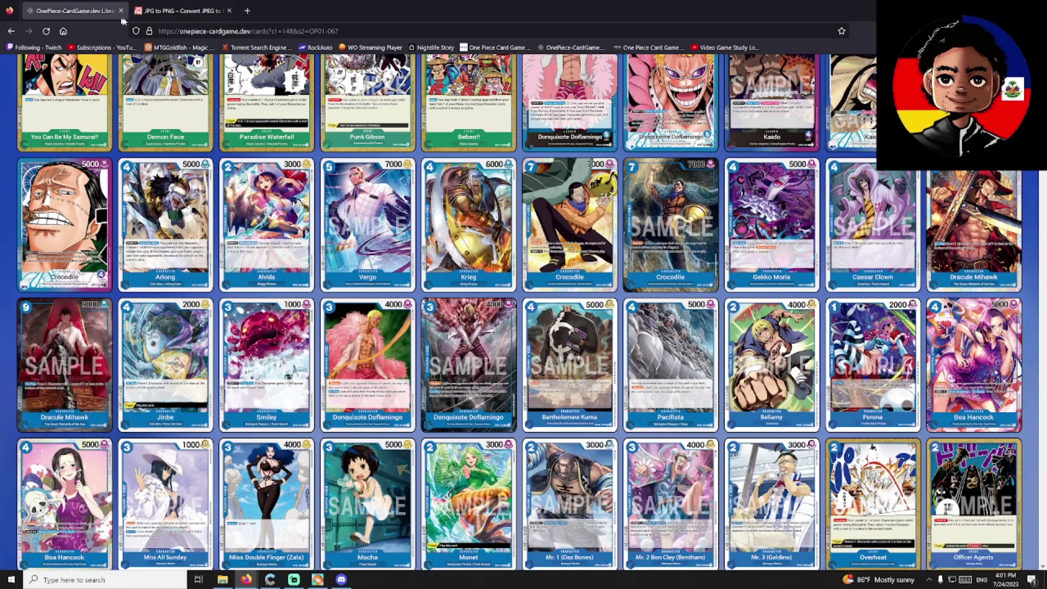
pyautogui.click(180, 10)
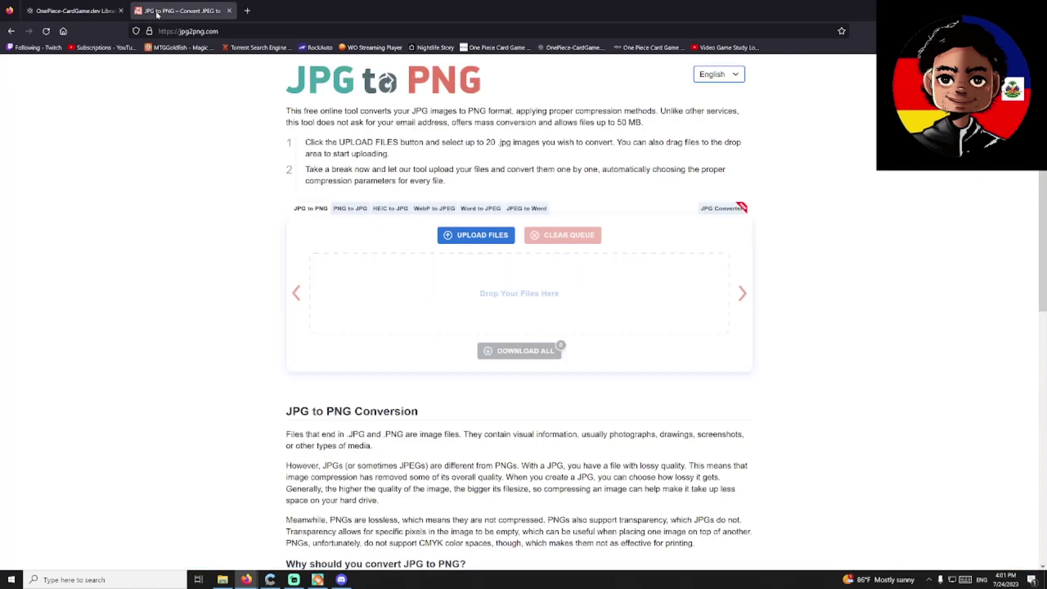
pyautogui.click(471, 237)
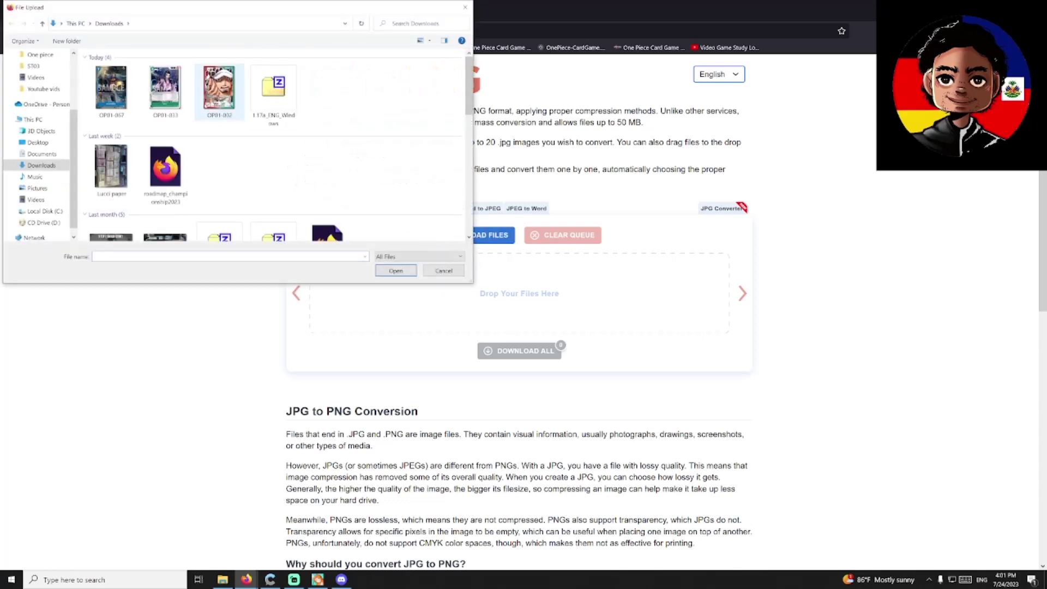
pyautogui.moveTo(214, 119); pyautogui.dragTo(116, 89)
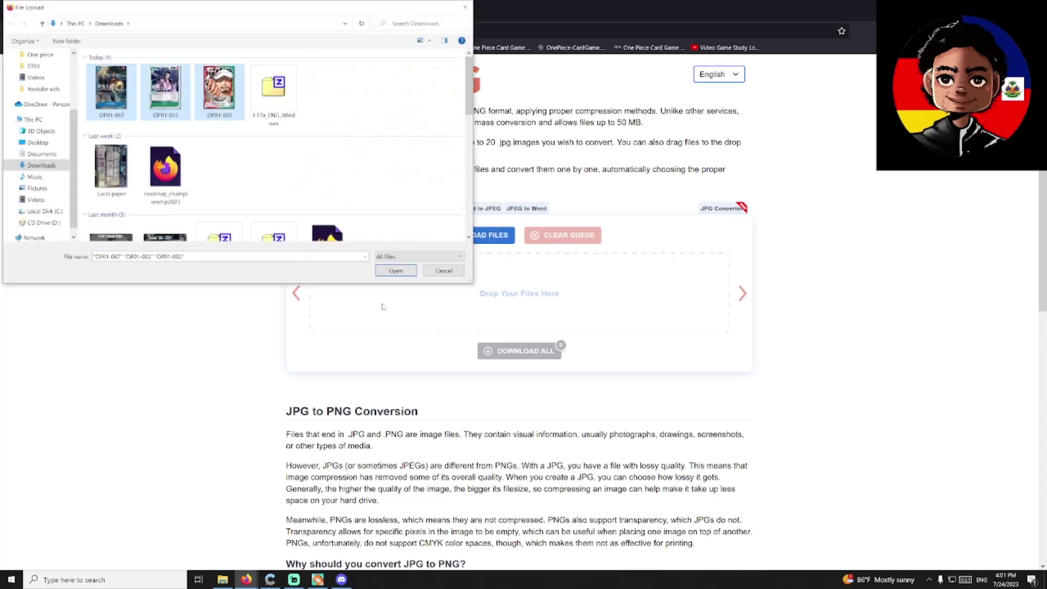
pyautogui.click(396, 271)
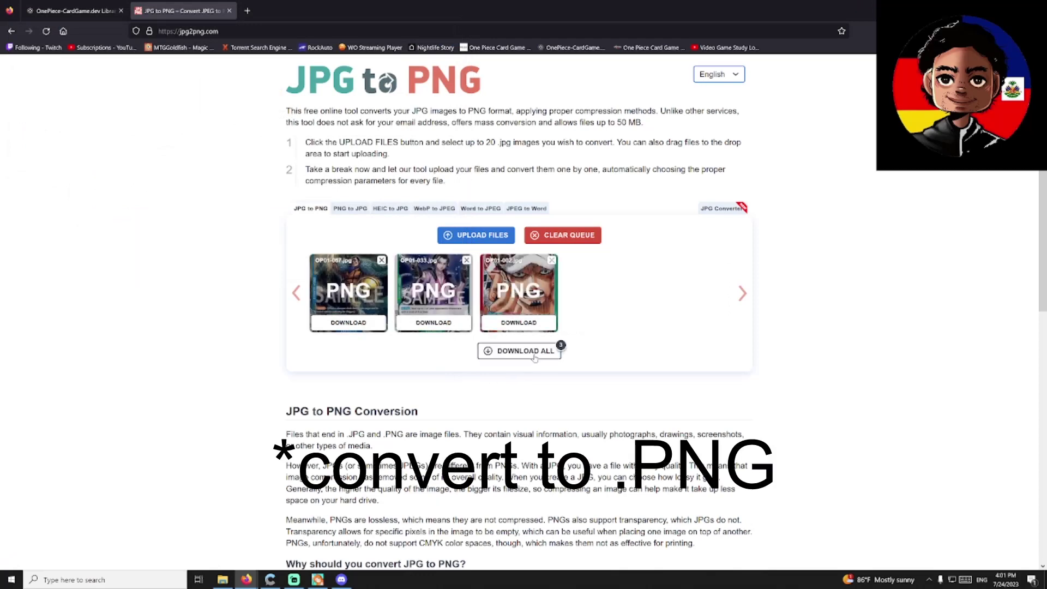
pyautogui.click(534, 354)
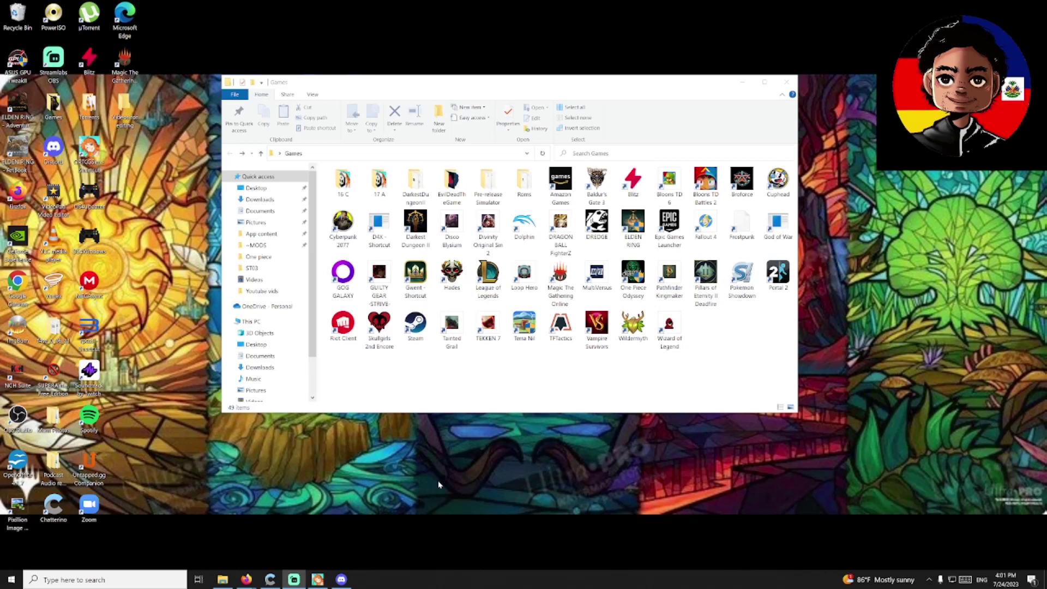
# Browse 17 A > OPTCGSim_Data > StreamingAssets > Cards, check the OP02 folder, then return to Cards
pyautogui.doubleClick(380, 186)
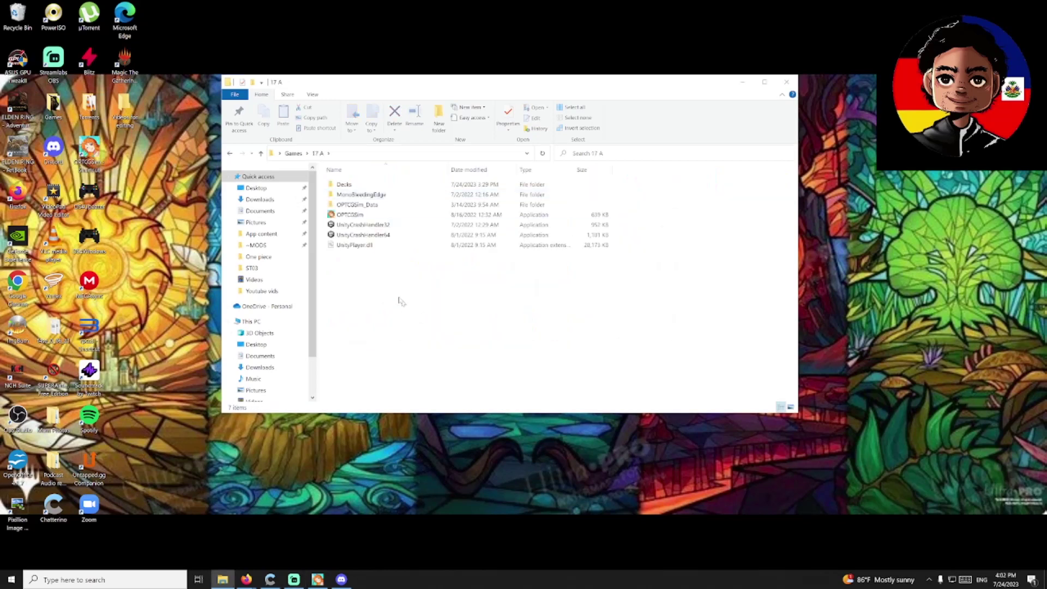
pyautogui.doubleClick(376, 206)
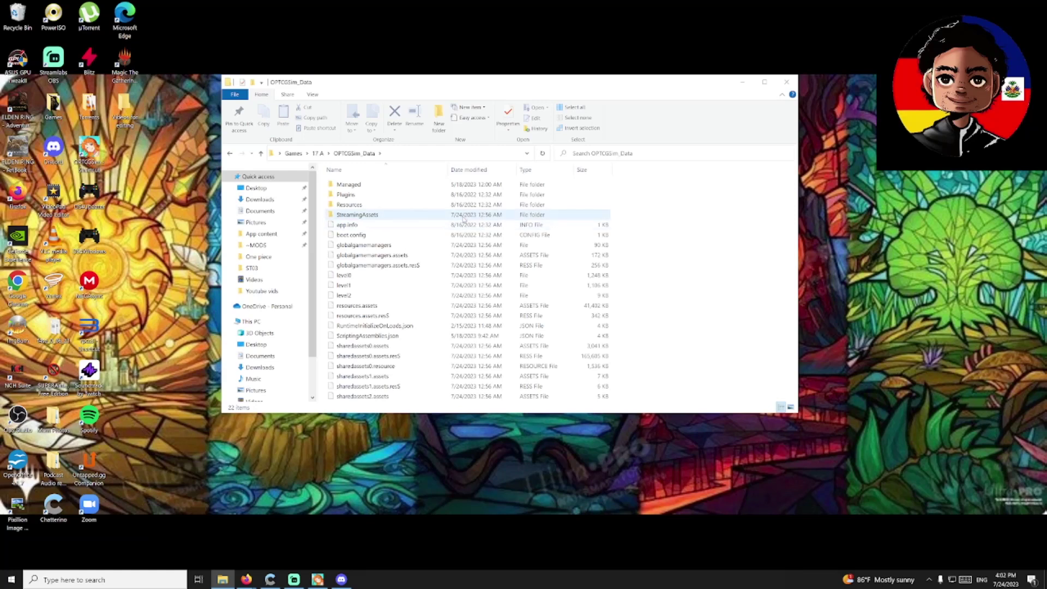
pyautogui.doubleClick(467, 216)
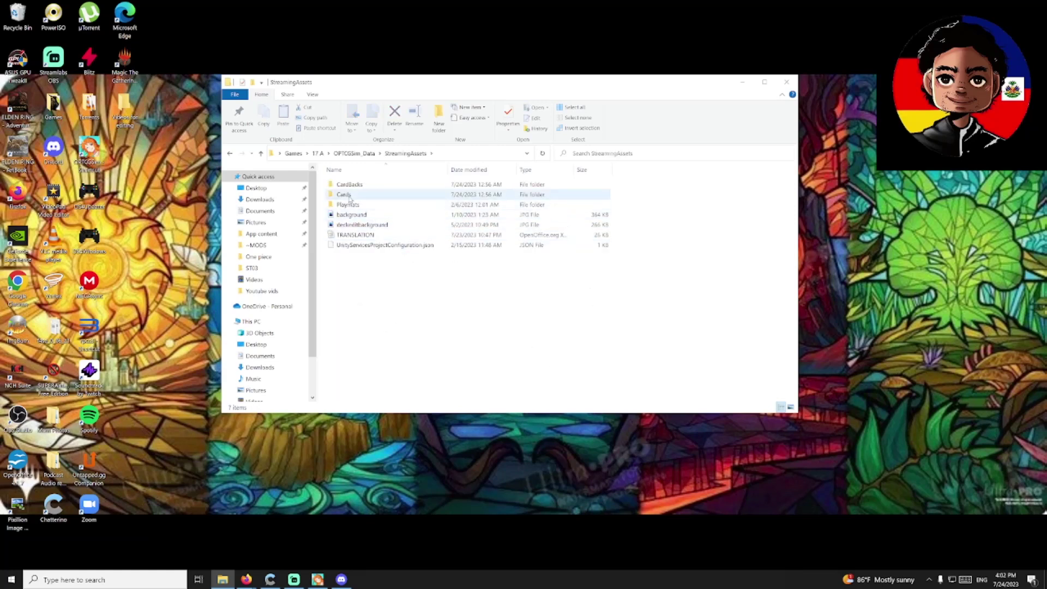
pyautogui.moveTo(354, 198)
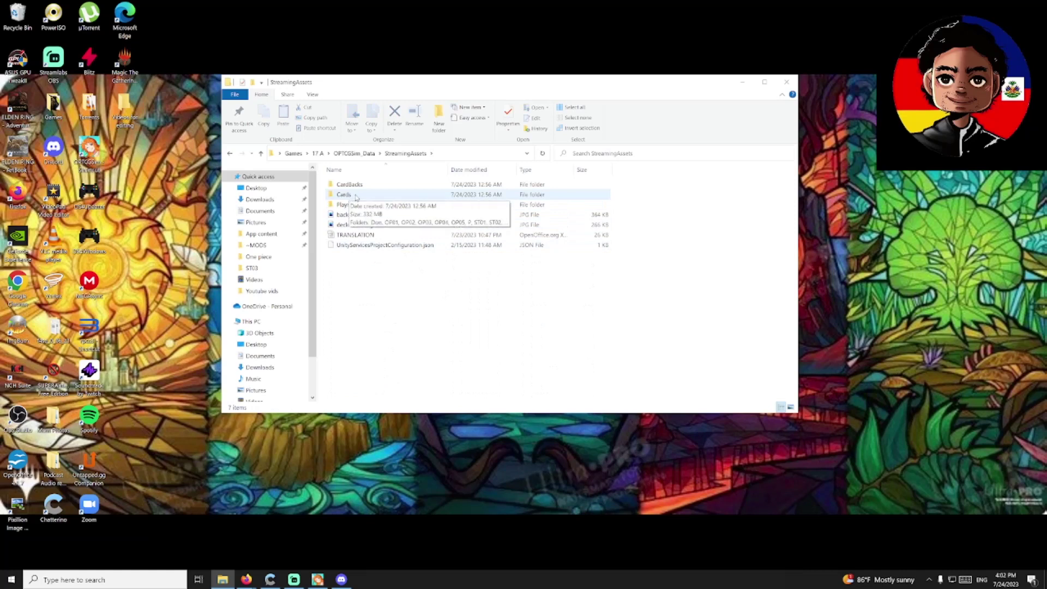
pyautogui.doubleClick(355, 196)
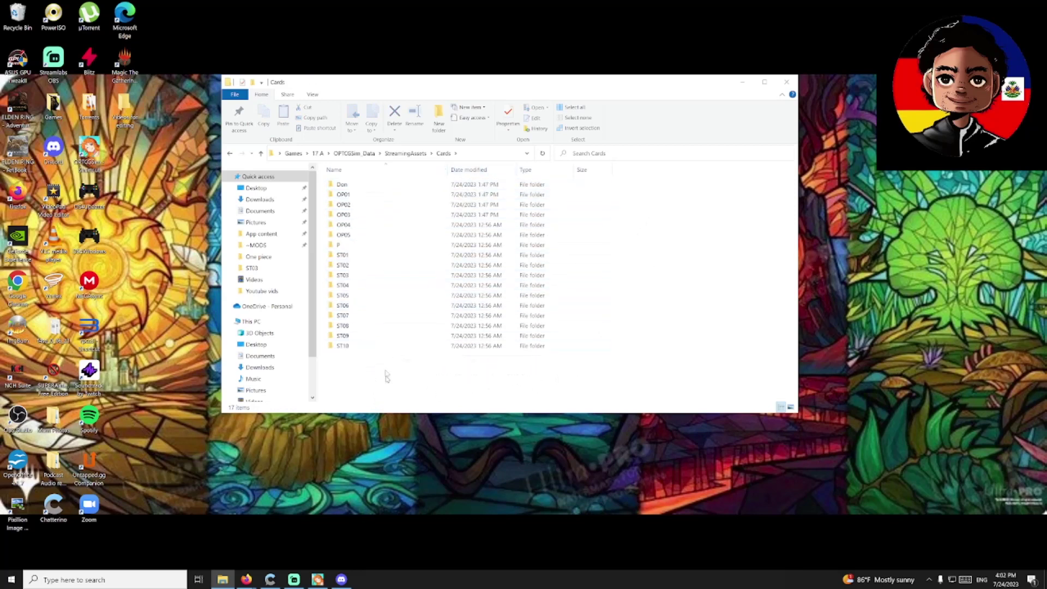
pyautogui.doubleClick(380, 204)
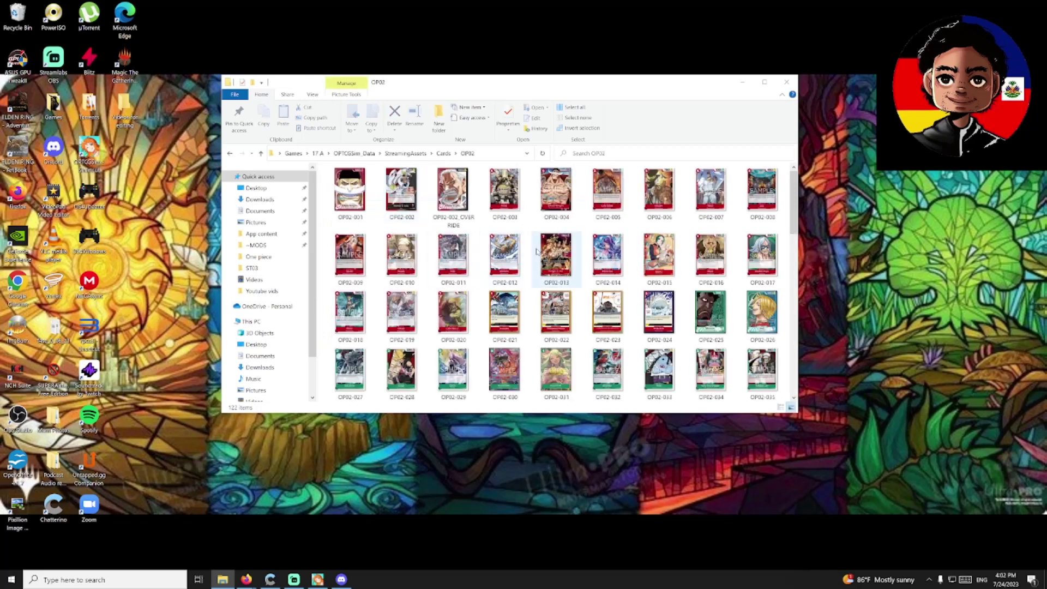
pyautogui.scroll(-5, 644, 223)
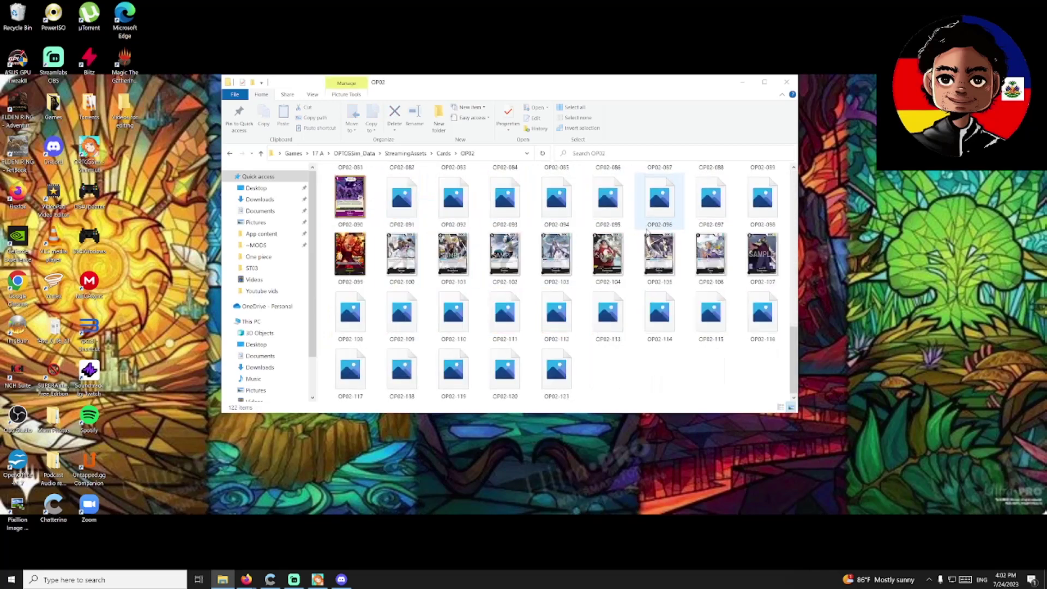
pyautogui.hotkey('alt', 'Left')
pyautogui.click(361, 217)
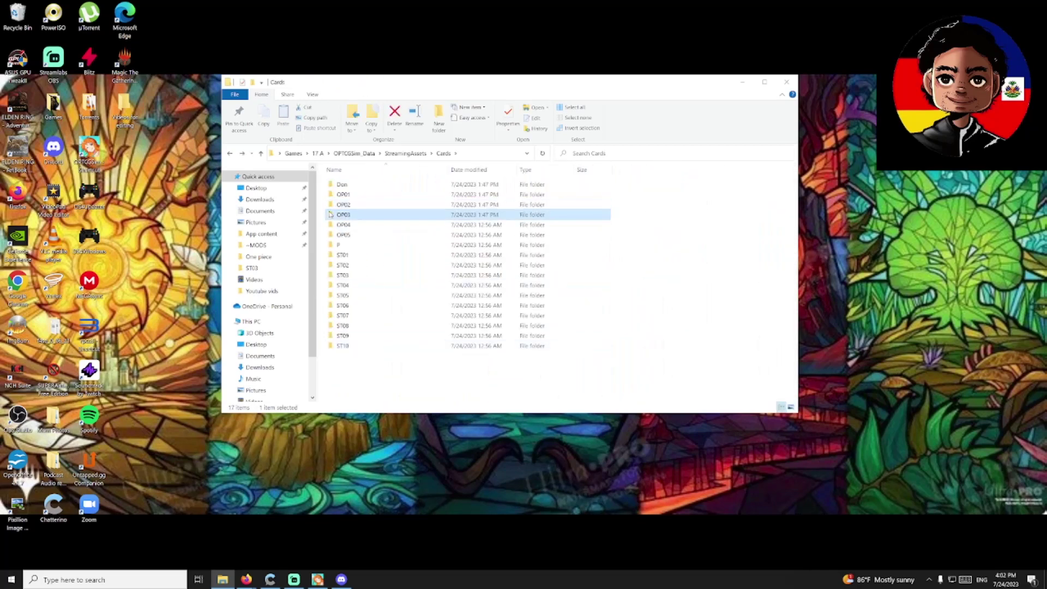
# Open Downloads in a second window beside Cards and delete the OP01-067, OP01-033 and OP01-002 images
pyautogui.doubleClick(362, 215)
pyautogui.press('super+e')
pyautogui.moveTo(574, 94); pyautogui.dragTo(698, 105)
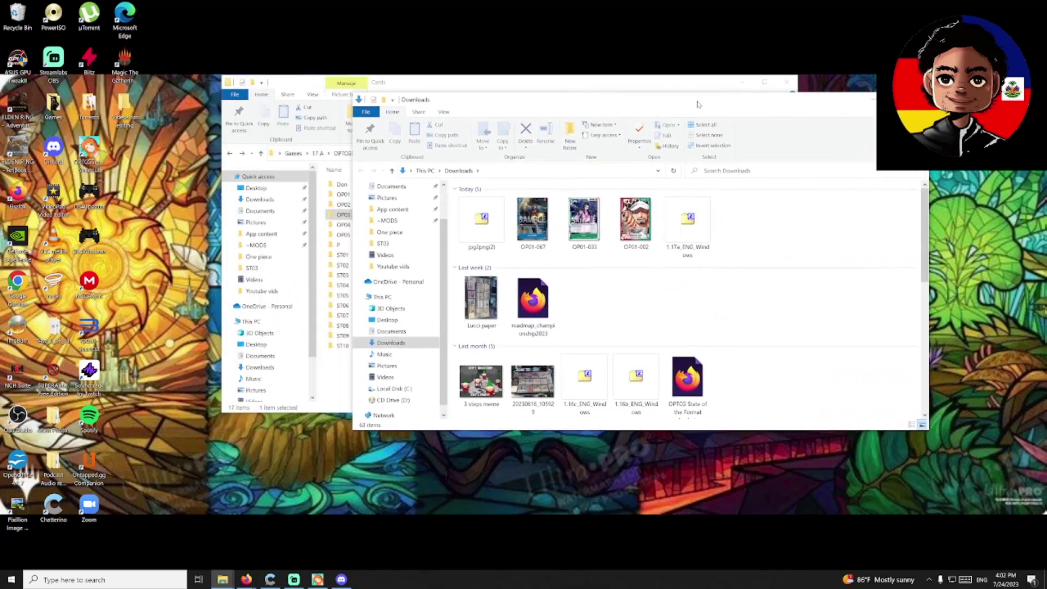
pyautogui.moveTo(639, 258); pyautogui.dragTo(543, 222)
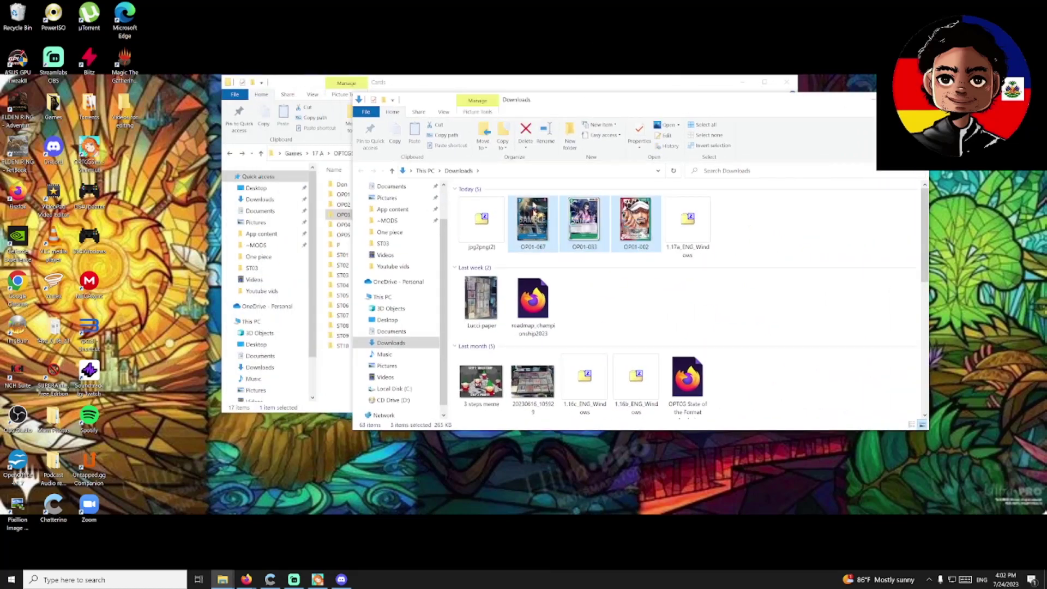
pyautogui.click(526, 132)
# Extract the jpg2png(2) zip into Downloads with 7-Zip Extract Here and arrange both windows
pyautogui.click(481, 220)
pyautogui.rightClick(481, 222)
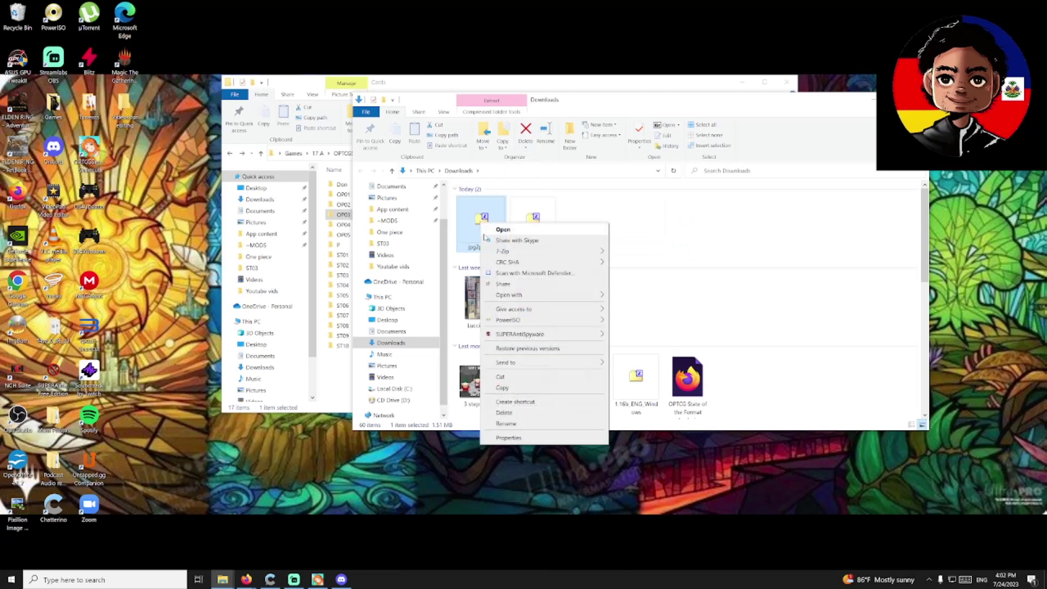
pyautogui.moveTo(528, 252)
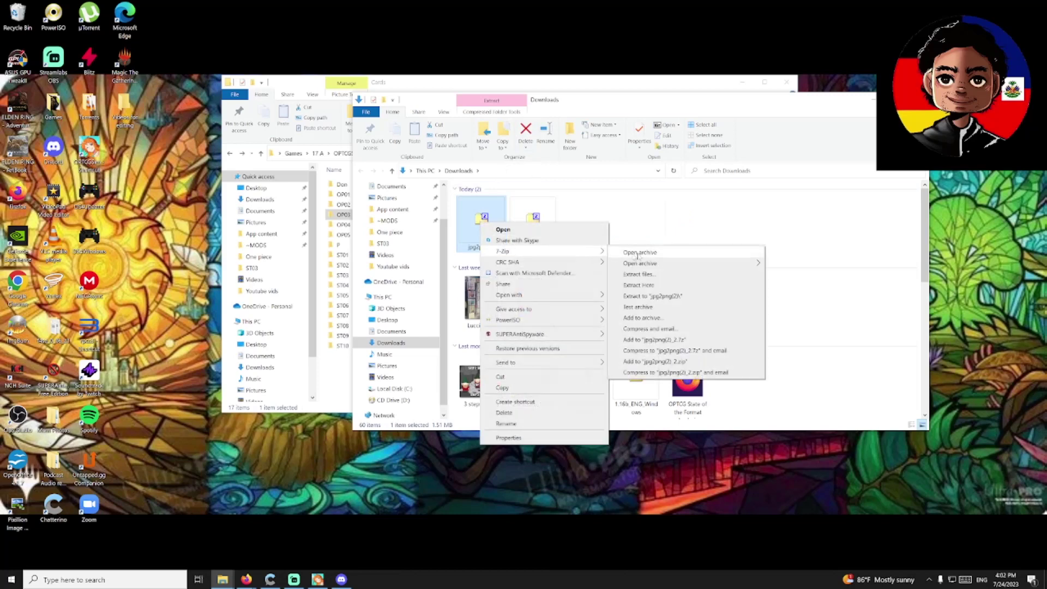
pyautogui.click(664, 283)
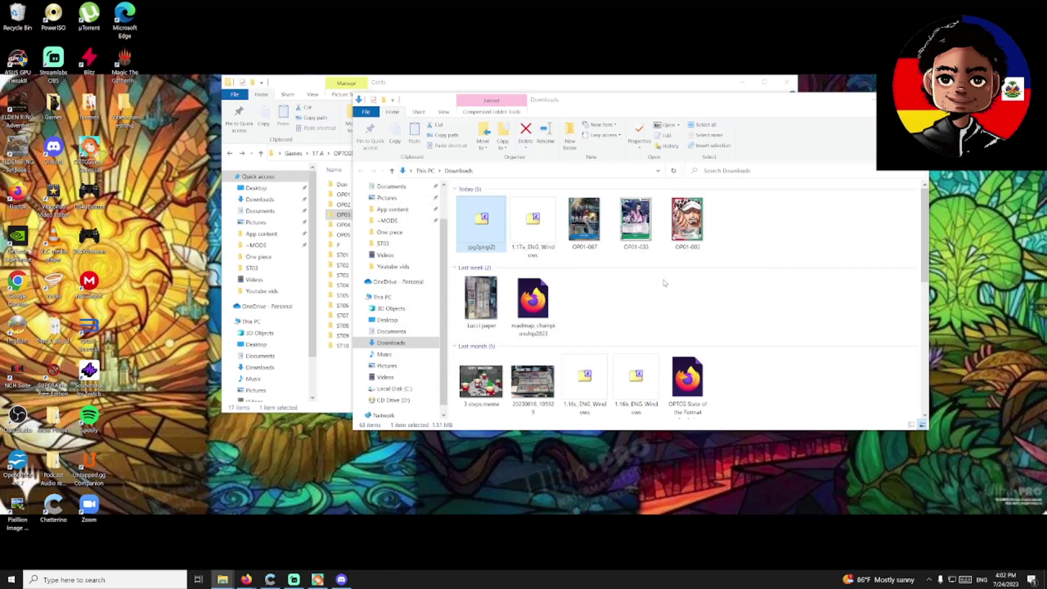
pyautogui.moveTo(640, 83); pyautogui.dragTo(469, 93)
pyautogui.click(681, 99)
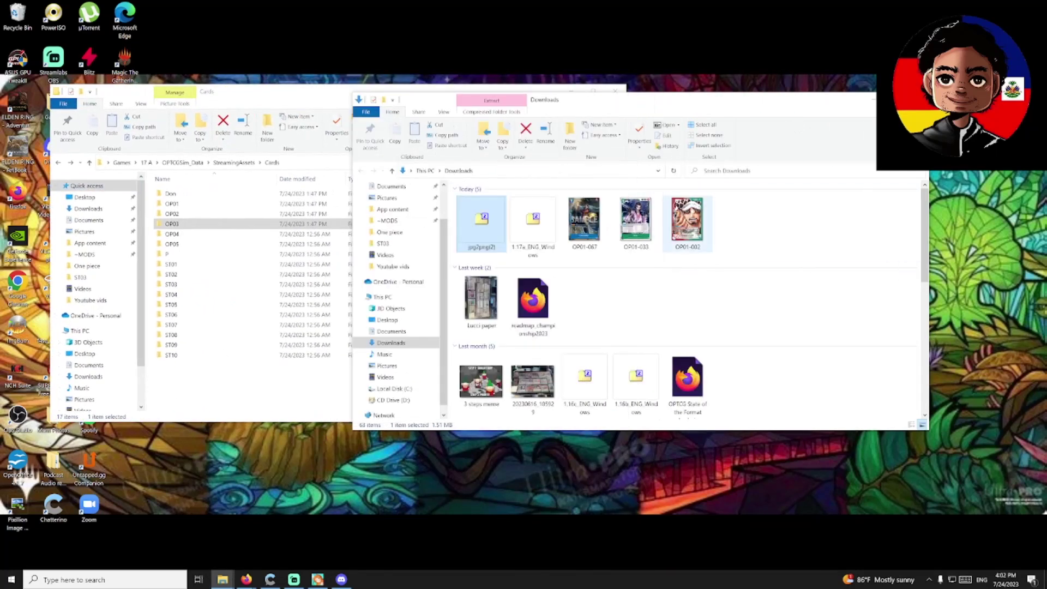
pyautogui.click(792, 227)
pyautogui.click(298, 407)
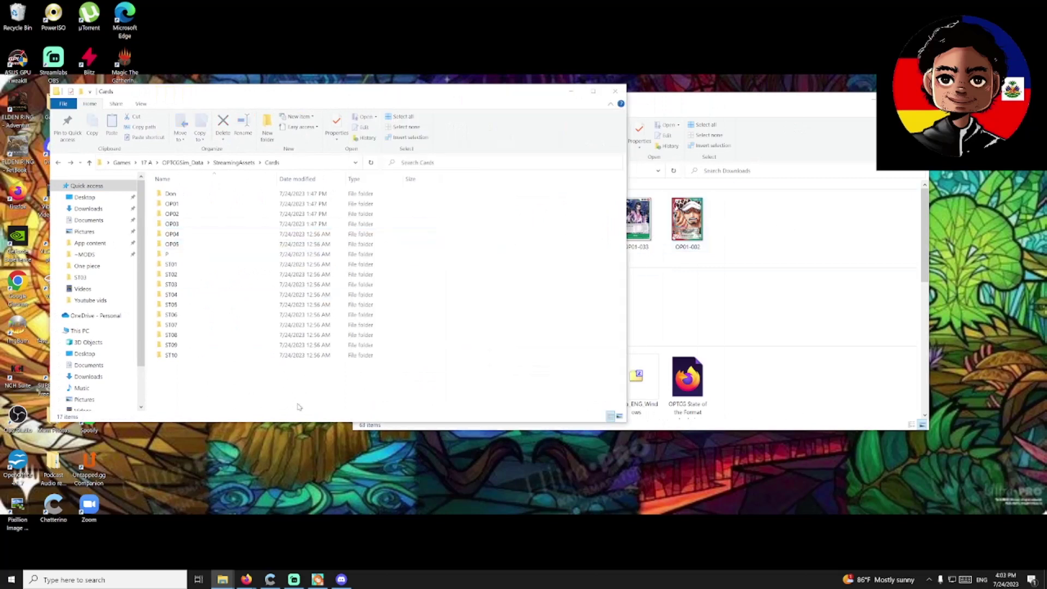
# Move the three converted PNGs into OP01, replacing the existing files, and close both Explorer windows
pyautogui.click(215, 203)
pyautogui.moveTo(731, 196); pyautogui.dragTo(177, 209)
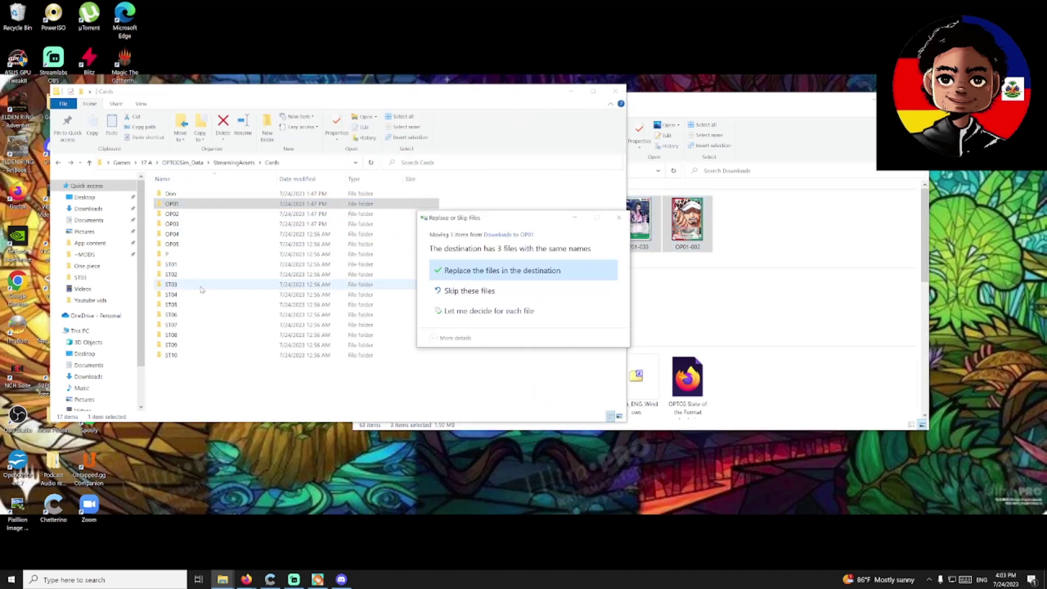
pyautogui.click(528, 270)
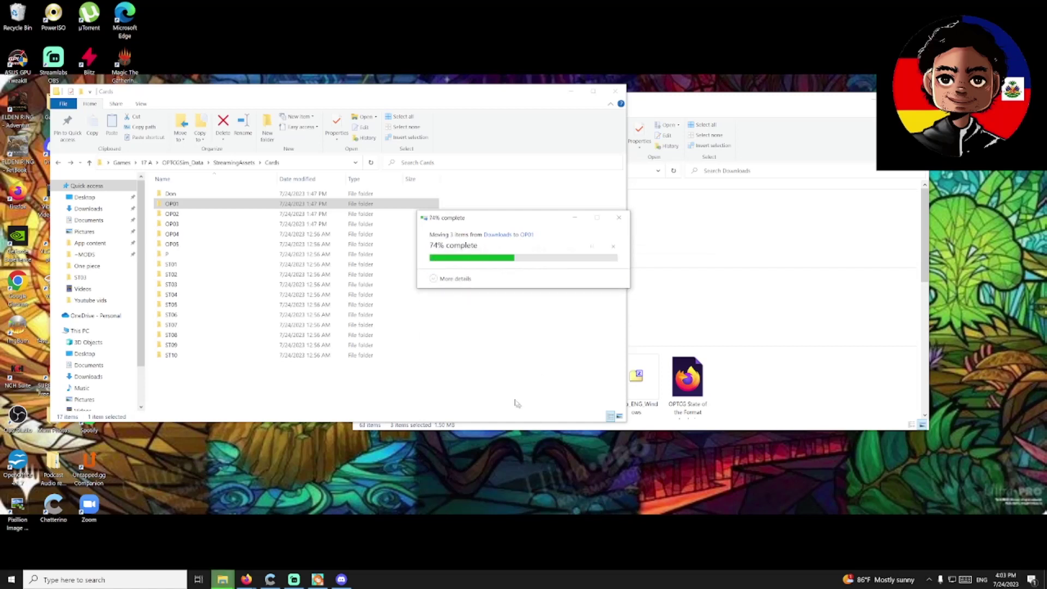
pyautogui.click(821, 275)
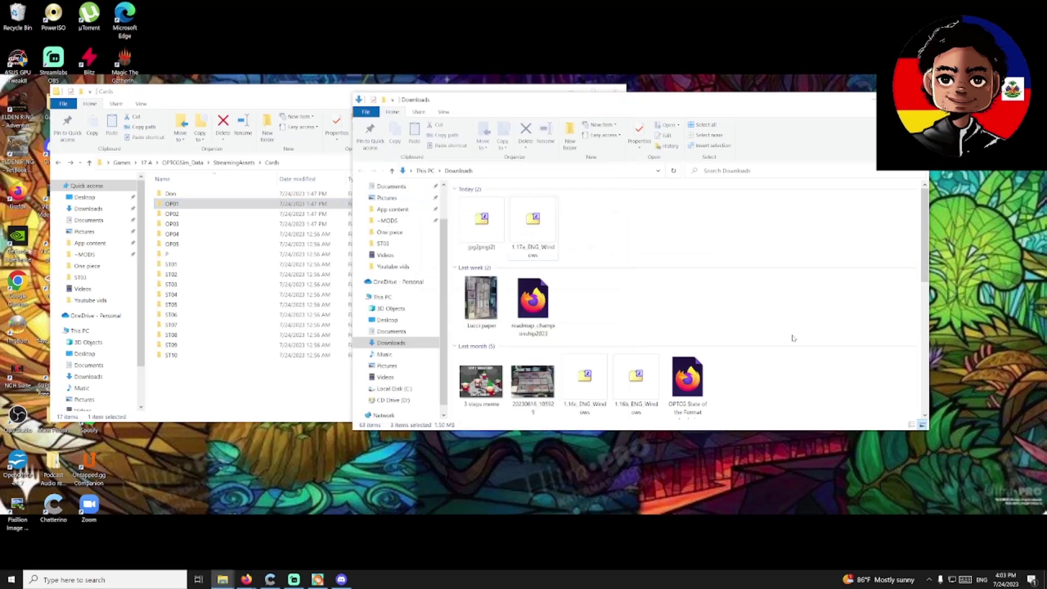
pyautogui.click(916, 100)
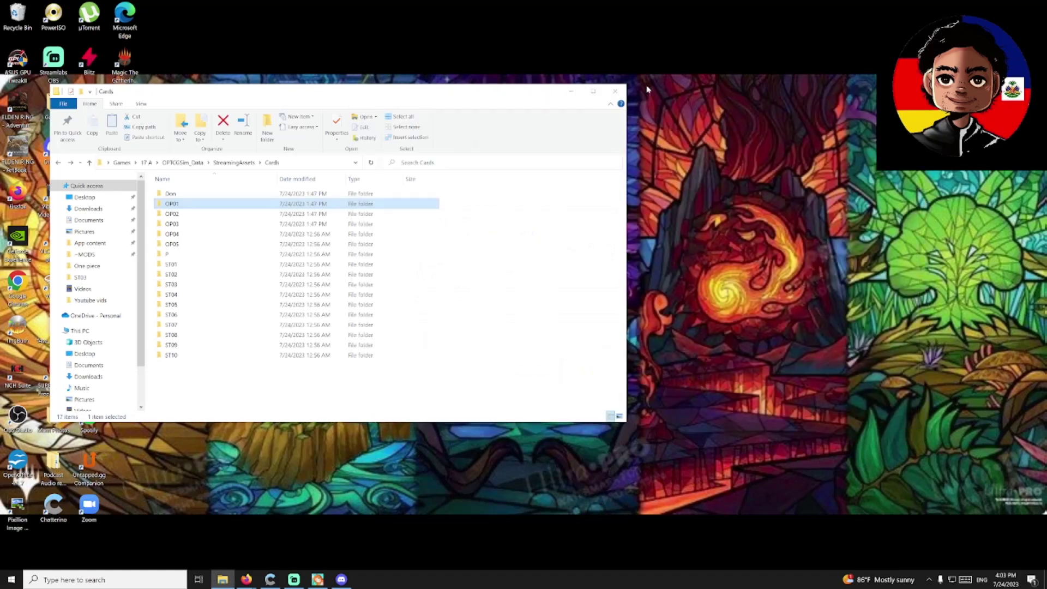
pyautogui.click(615, 91)
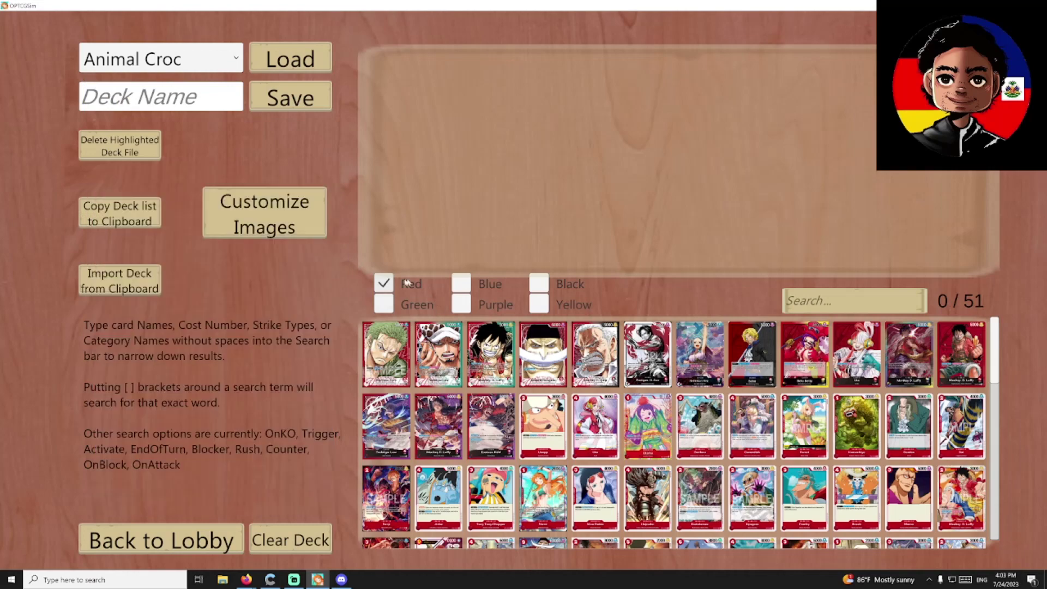
# Switch the deck builder colour filter from Red to Blue and browse the Blue card list
pyautogui.click(383, 283)
pyautogui.click(462, 283)
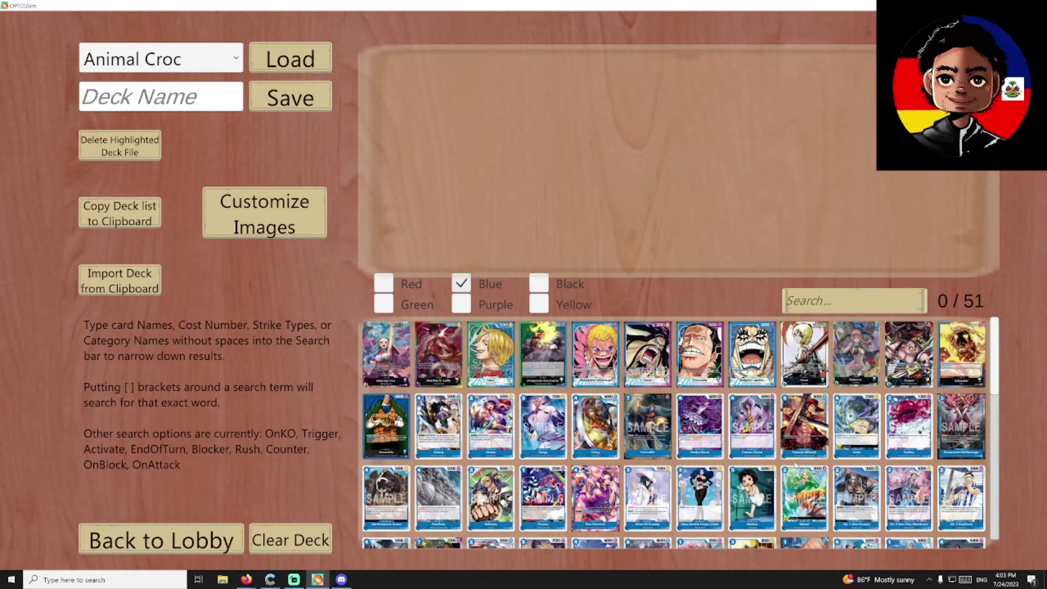
pyautogui.scroll(-2, 796, 465)
pyautogui.scroll(1, 807, 458)
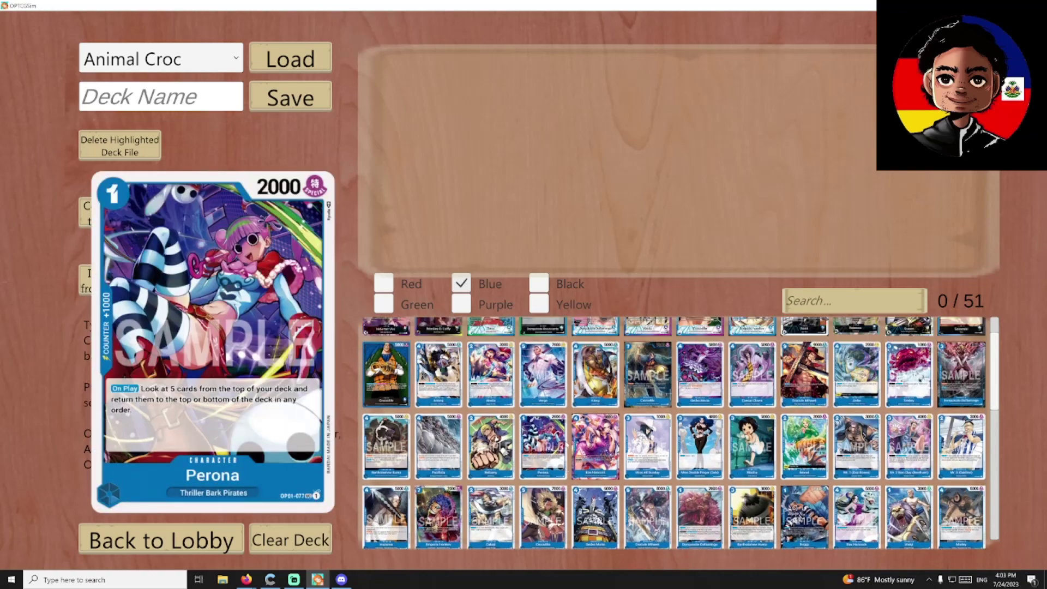
pyautogui.scroll(1, 502, 501)
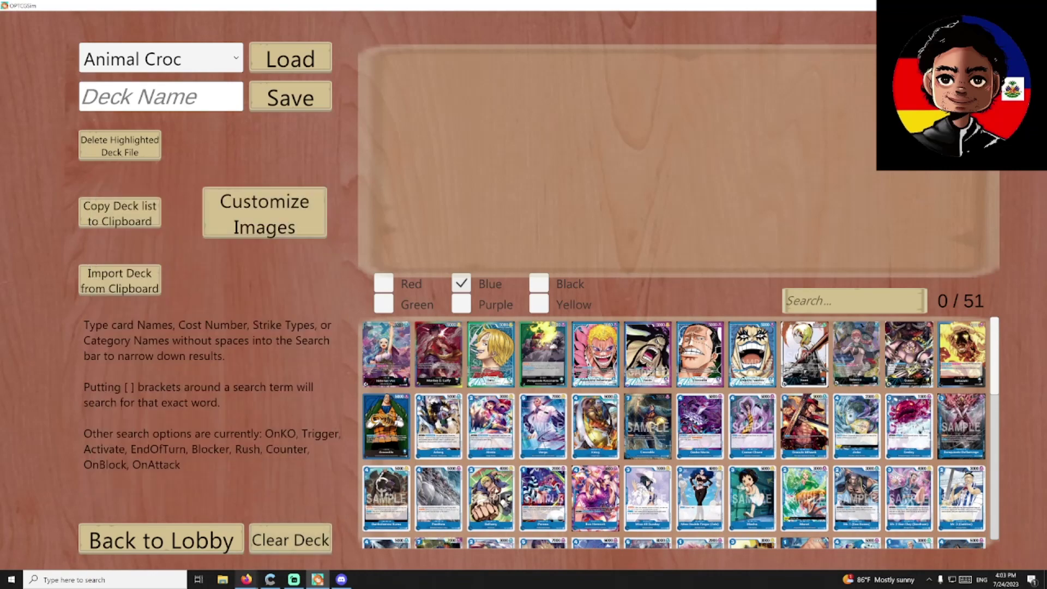
pyautogui.moveTo(246, 579)
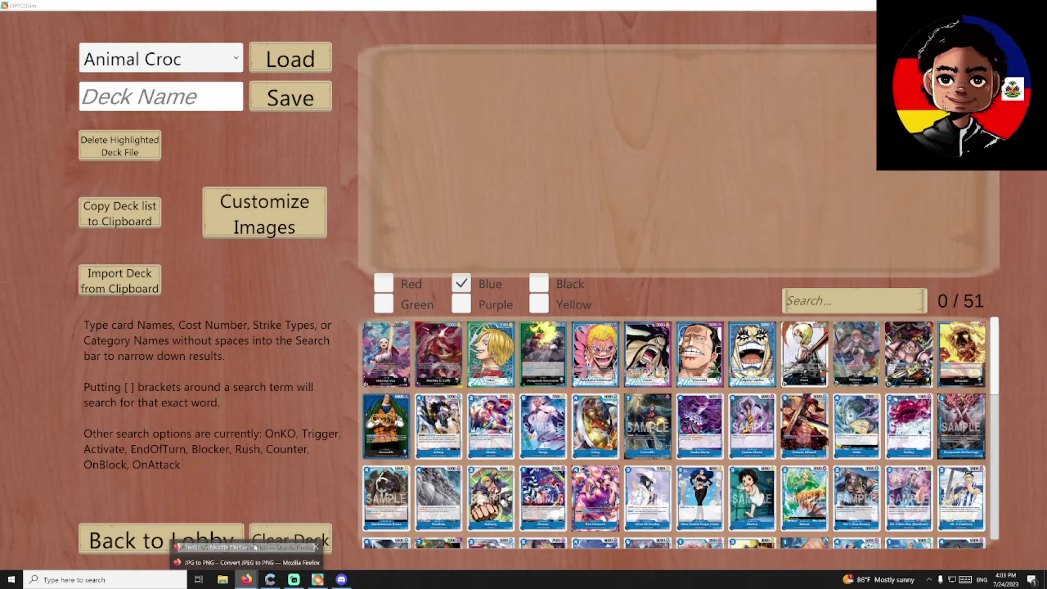
pyautogui.click(248, 563)
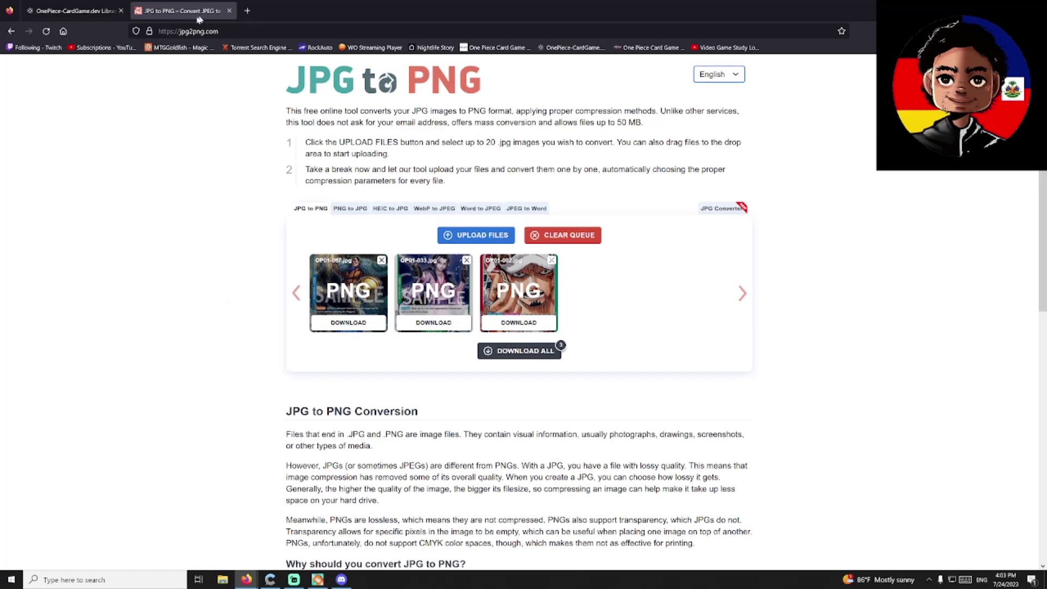
pyautogui.hotkey('alt', 'Tab')
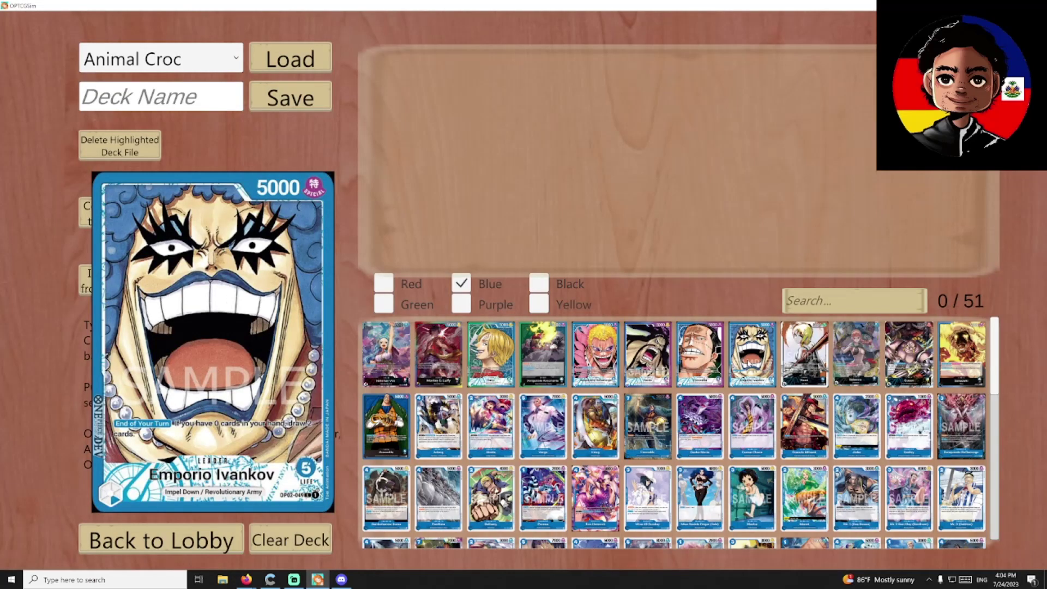